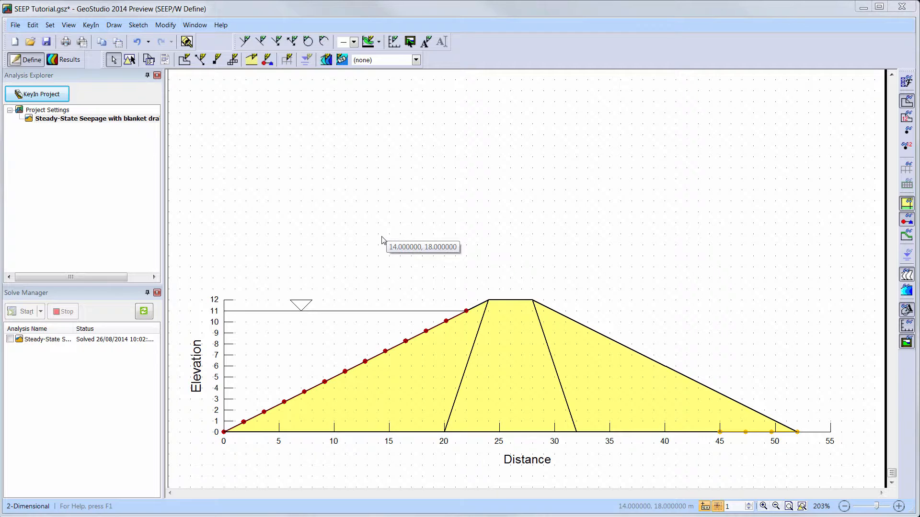
- Turn on the display of the finite element mesh in the view preferences
left_click(68, 25)
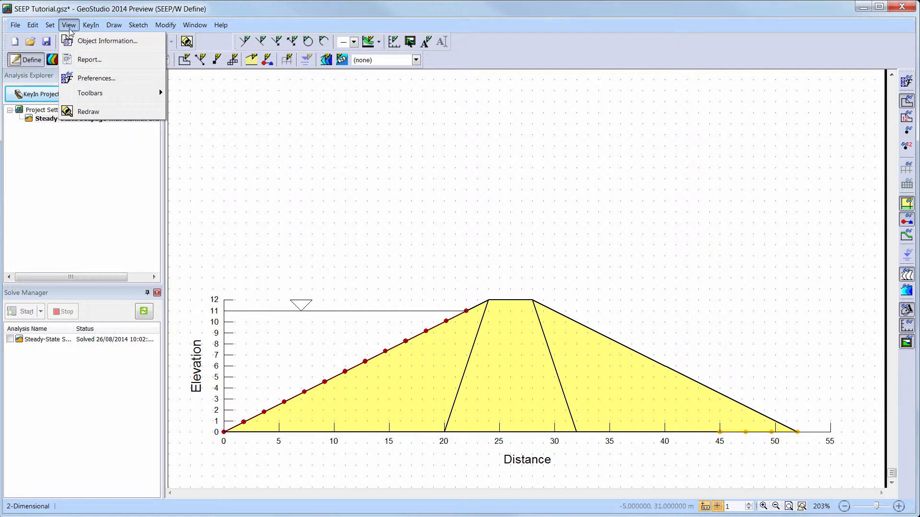
left_click(76, 79)
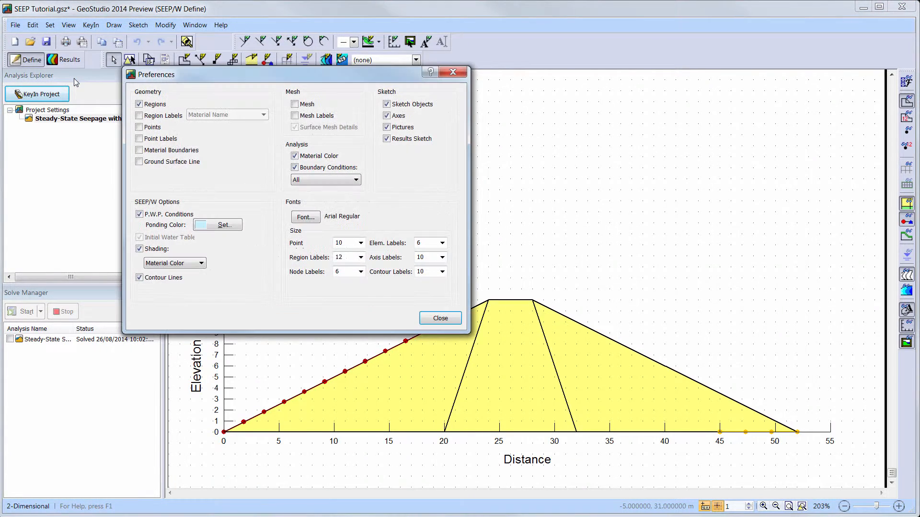
left_click(295, 105)
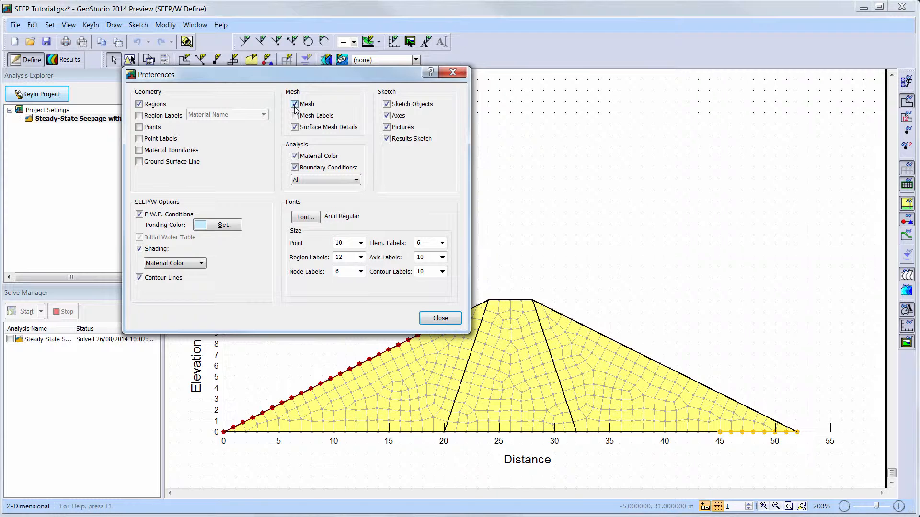
left_click(439, 319)
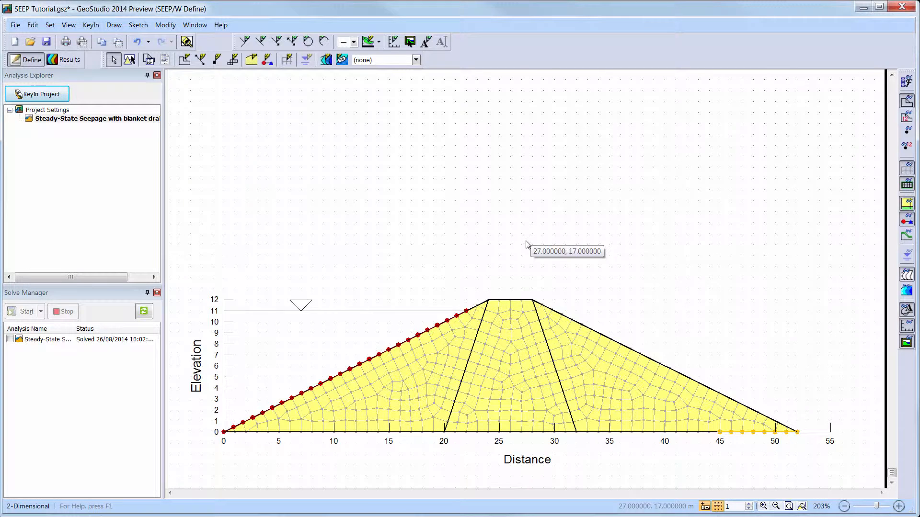
- Try the Triangles Only mesh pattern on the dam region in the mesh properties, then restore Quads & Triangles
left_click(288, 60)
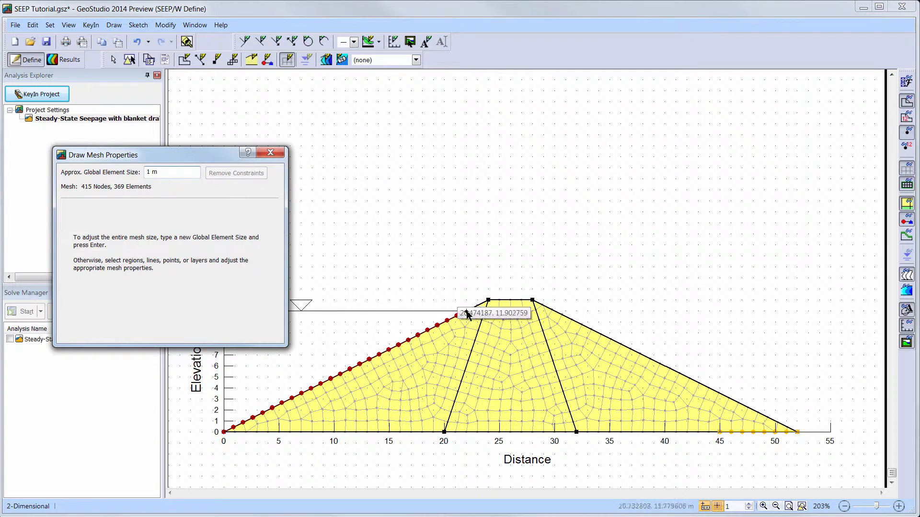
left_click(506, 355)
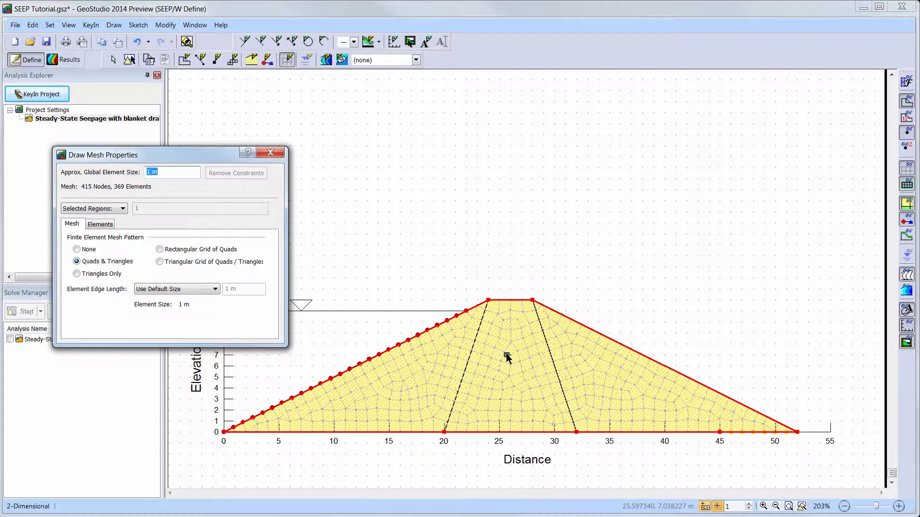
left_click(77, 274)
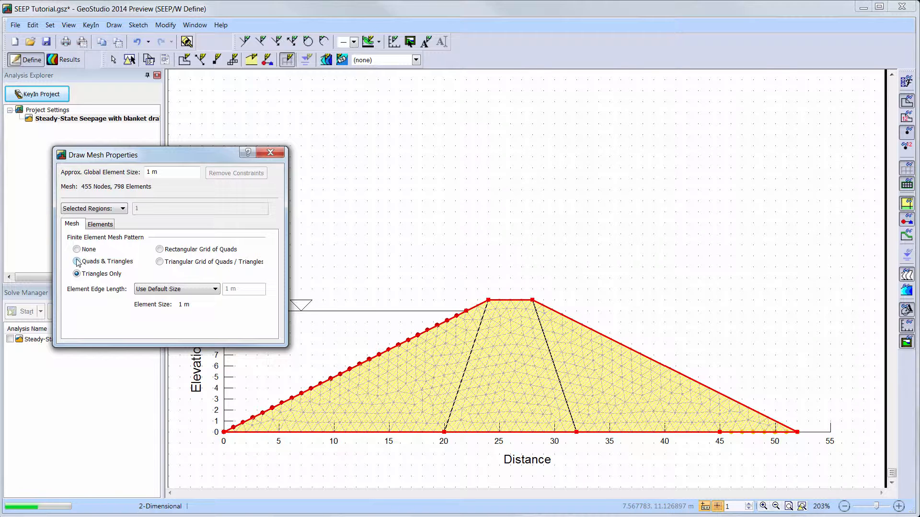
left_click(77, 261)
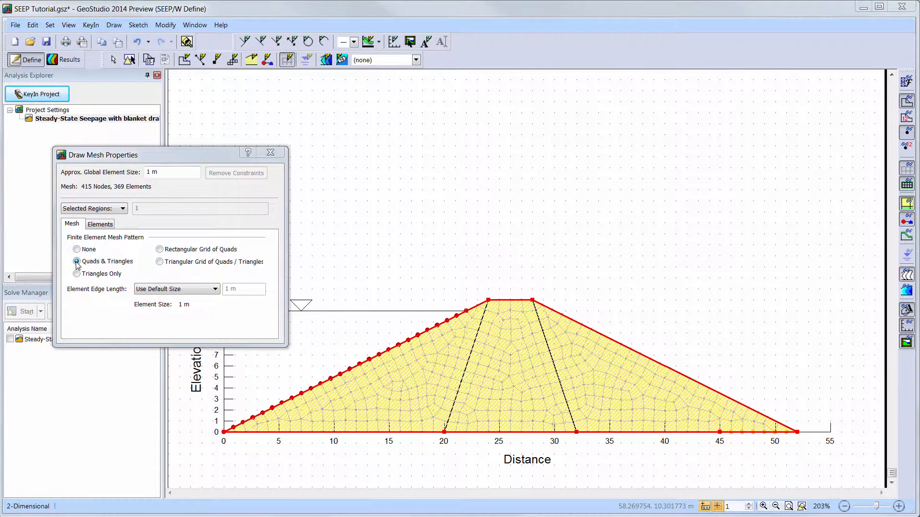
- Set the mesh edge length along the drain line at the downstream toe to a ratio of 0.5 of the default size
left_click(763, 432)
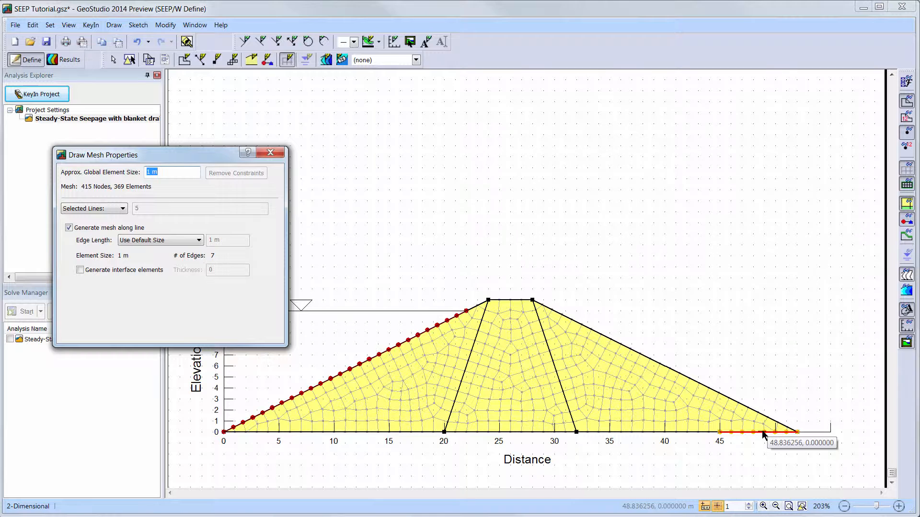
left_click(199, 240)
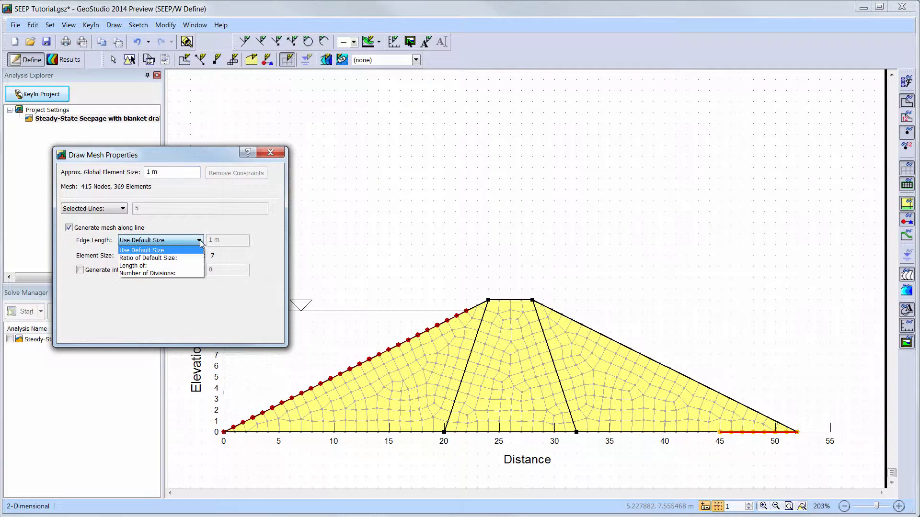
left_click(196, 258)
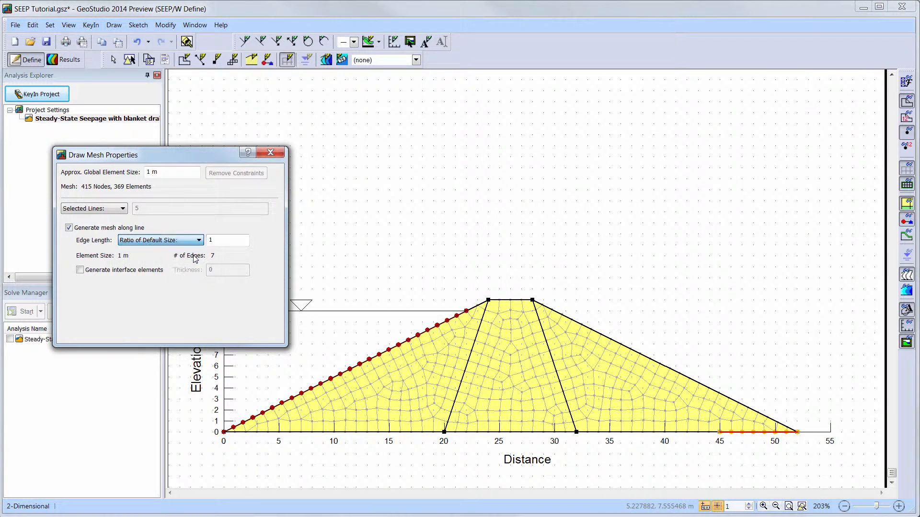
double_click(221, 241)
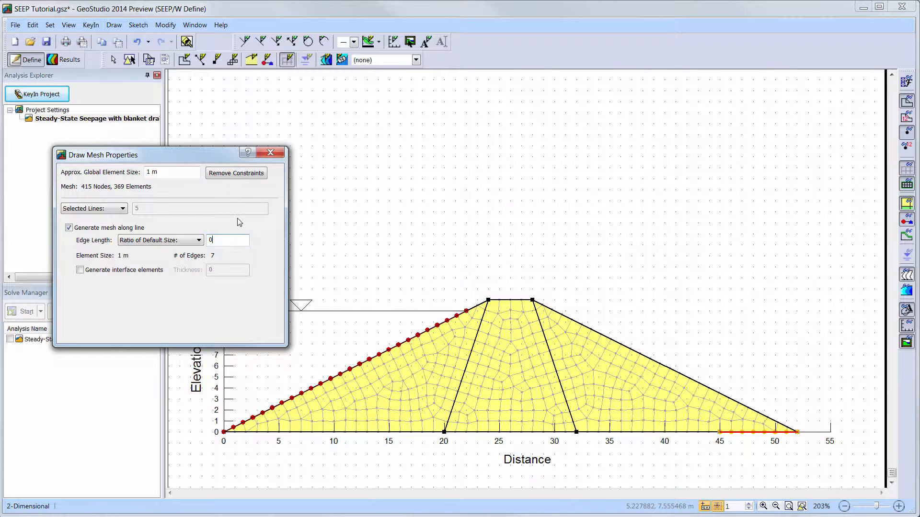
type("0.5")
key("Return")
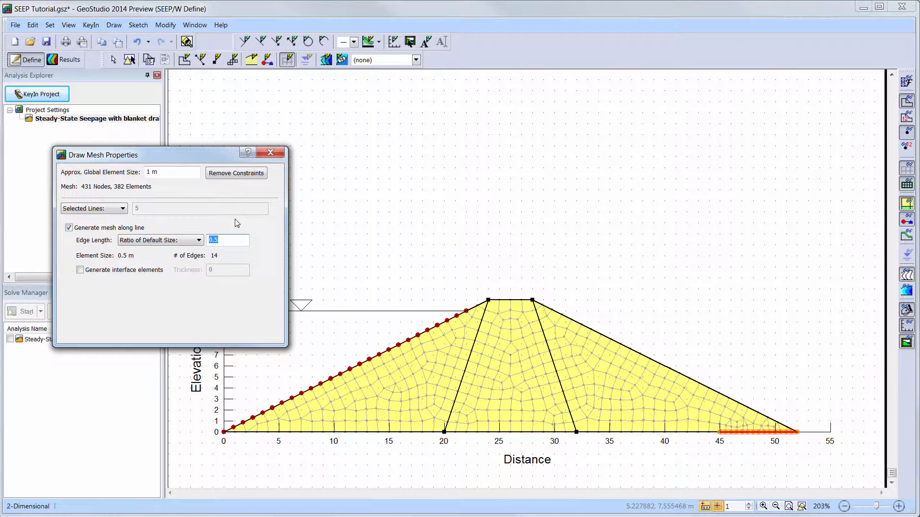
- Define the drain line's mesh edge length as a fixed length of 0.5 m
left_click(199, 241)
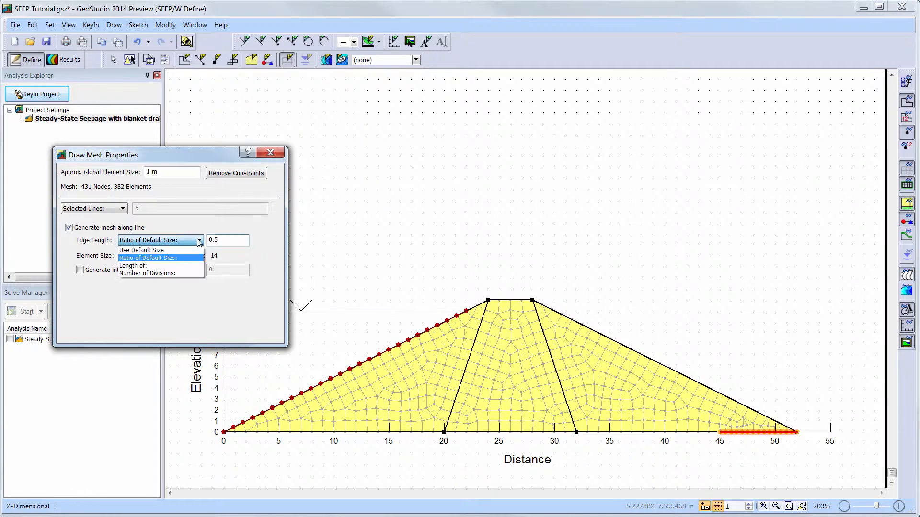
left_click(191, 264)
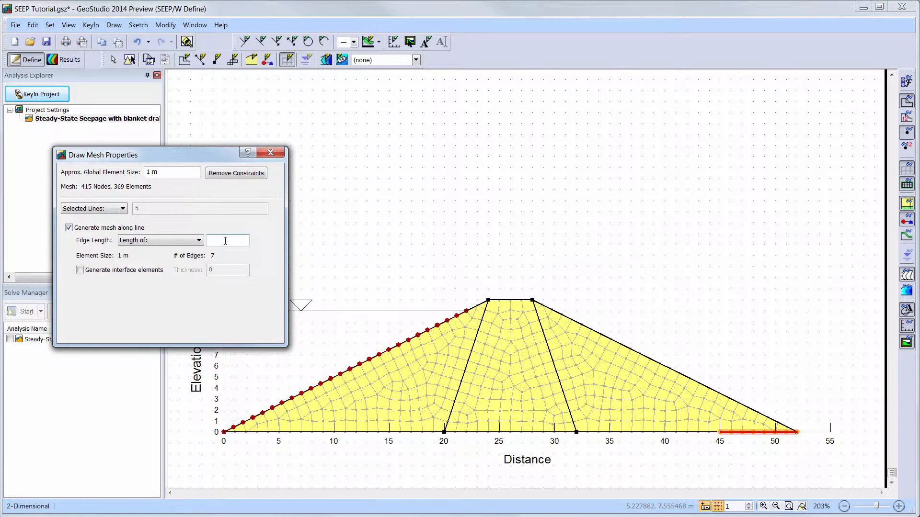
type("0.5")
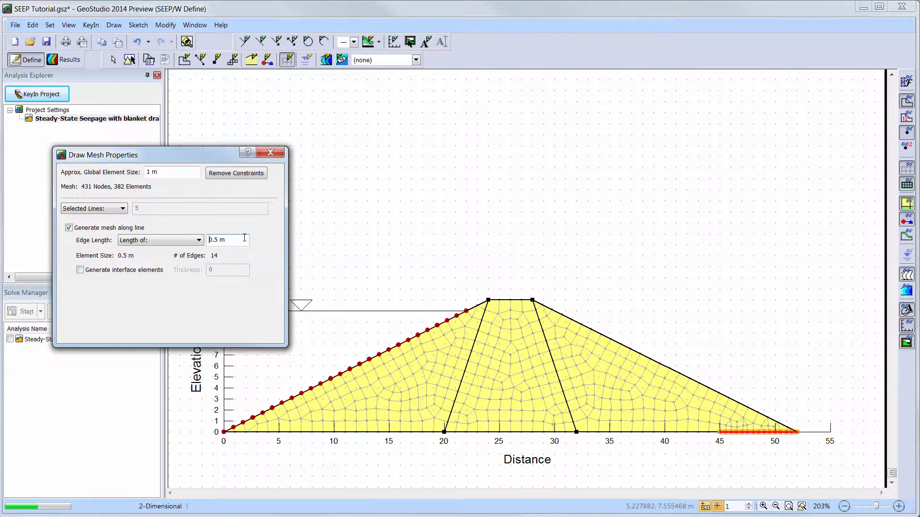
- Define the drain line's mesh edge length by number of divisions, using 14 divisions
left_click(199, 240)
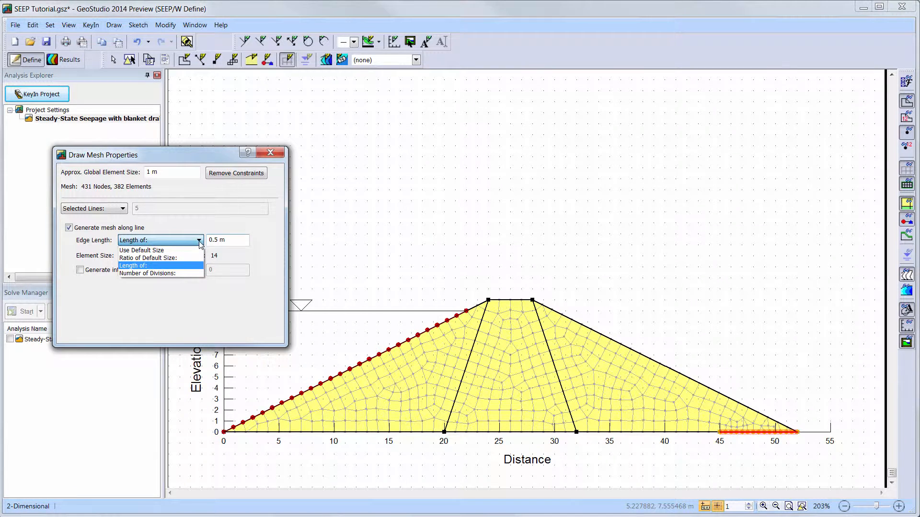
left_click(200, 274)
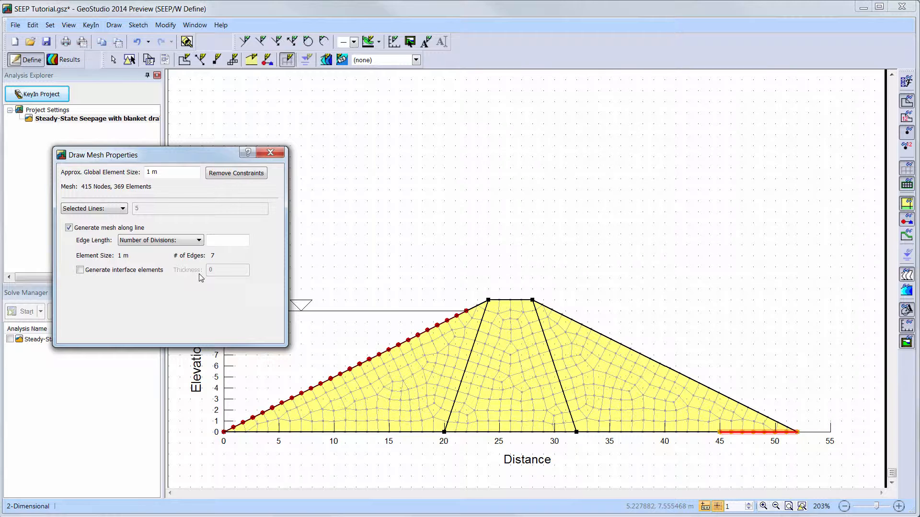
left_click(222, 244)
type("14")
key("Return")
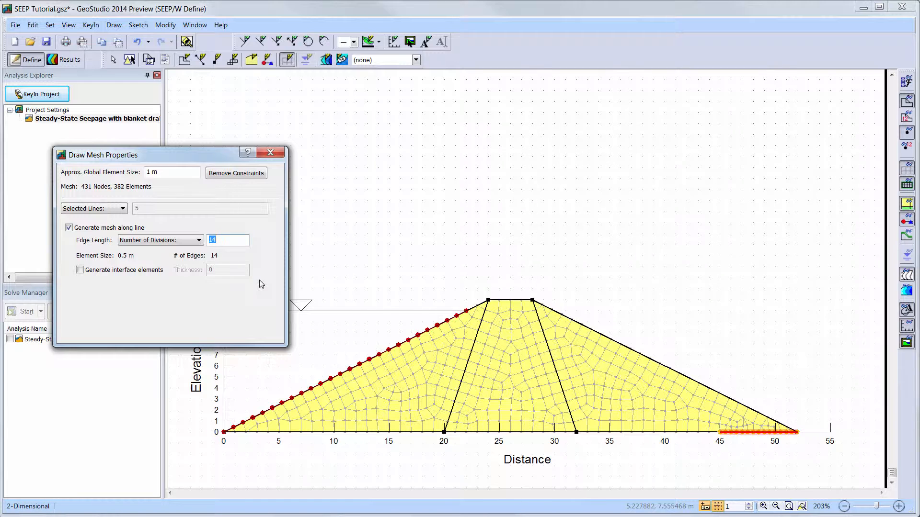
left_click(463, 377)
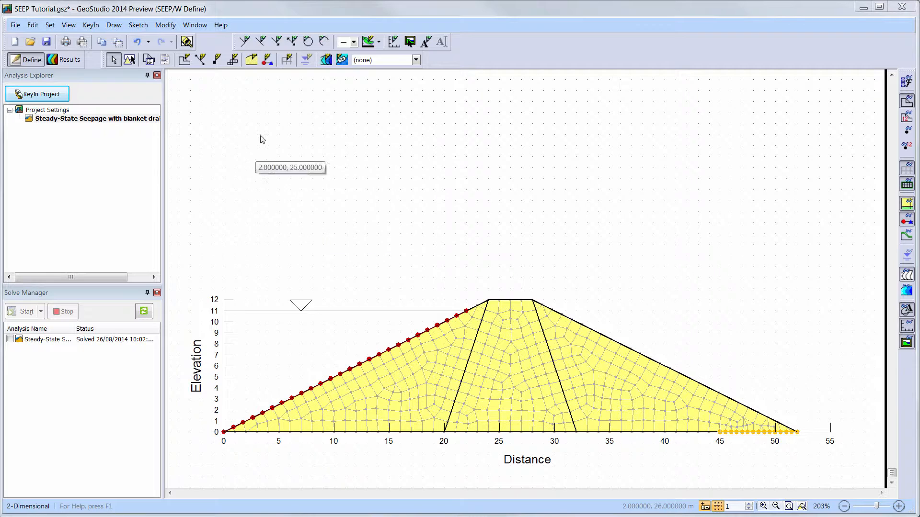
- Add a material named Geomembrane with the Saturated / Unsaturated material model
left_click(90, 25)
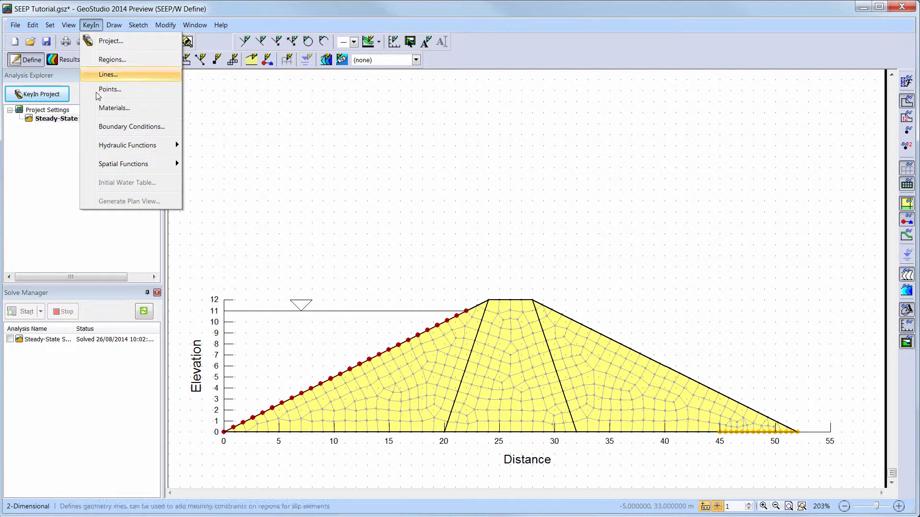
left_click(99, 109)
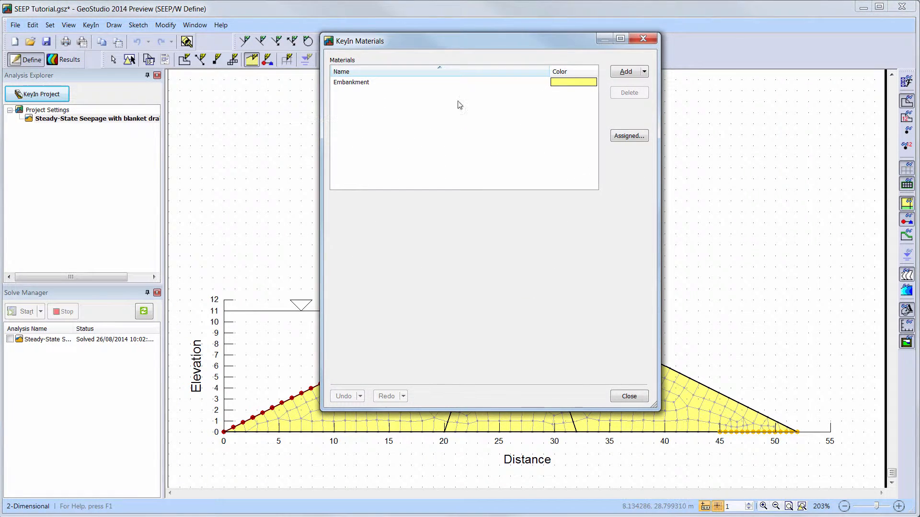
left_click(625, 73)
left_click_drag(370, 206, 331, 207)
type("G")
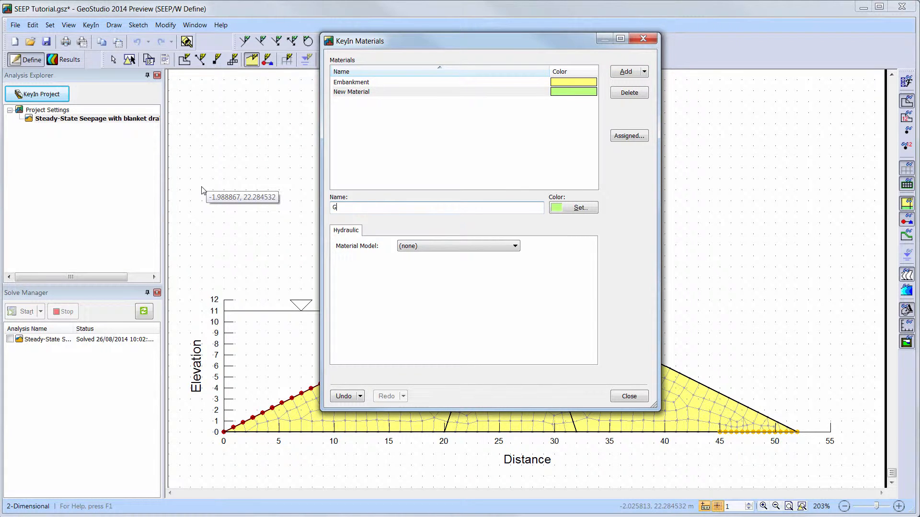
type("eomembrane")
left_click(498, 246)
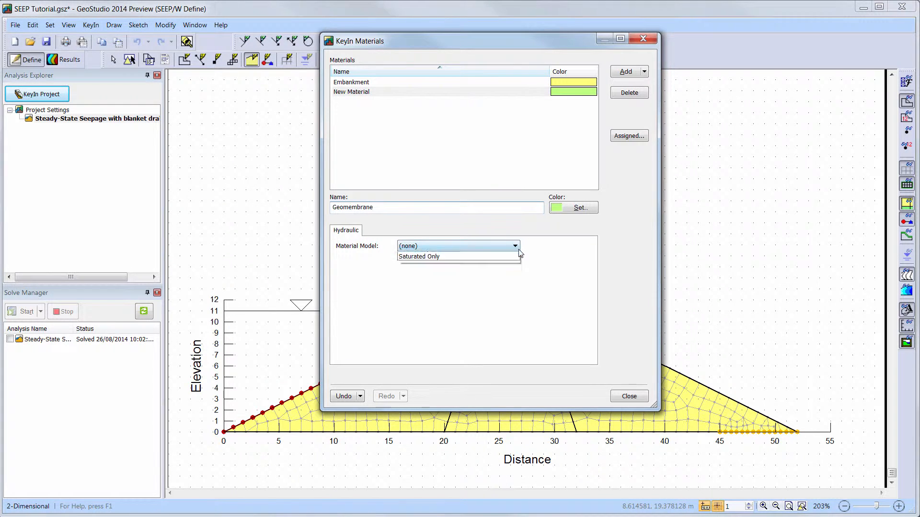
left_click(510, 261)
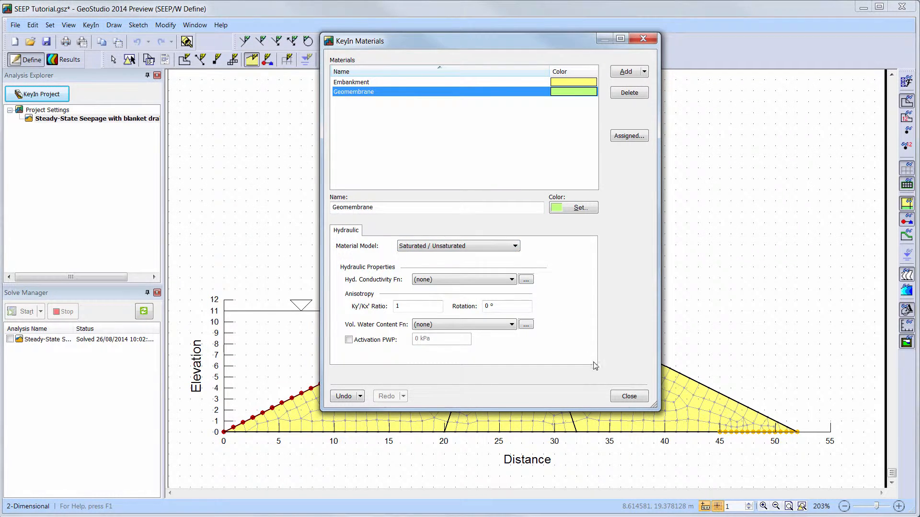
left_click(634, 396)
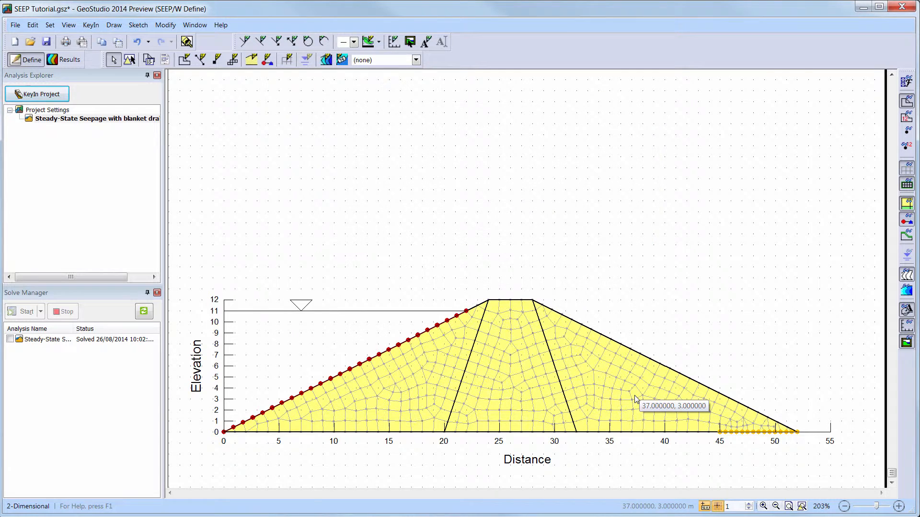
- Assign the Geomembrane material to the inclined interior line on the upstream side of the dam's core
left_click(251, 59)
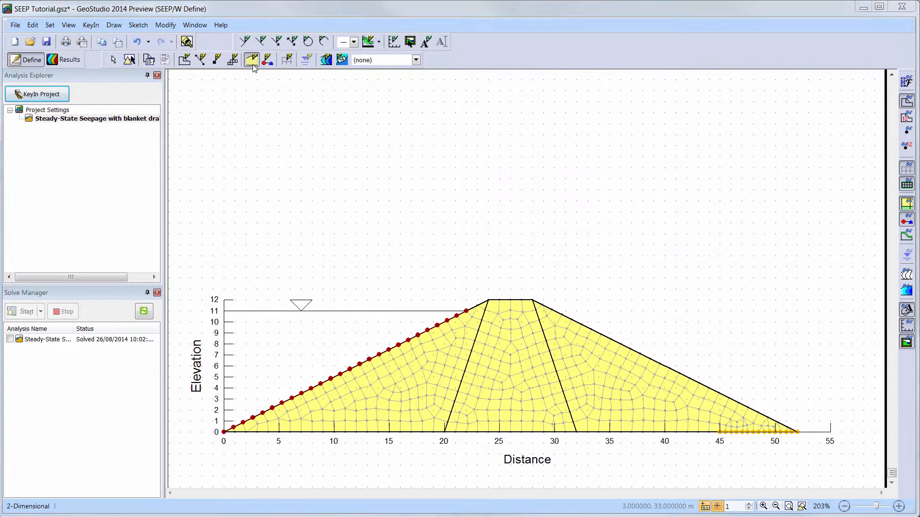
left_click(327, 165)
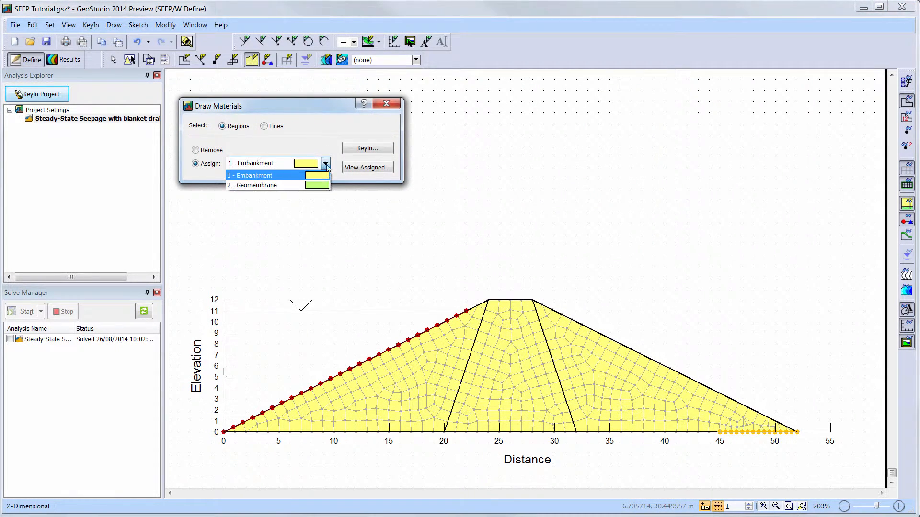
left_click(325, 187)
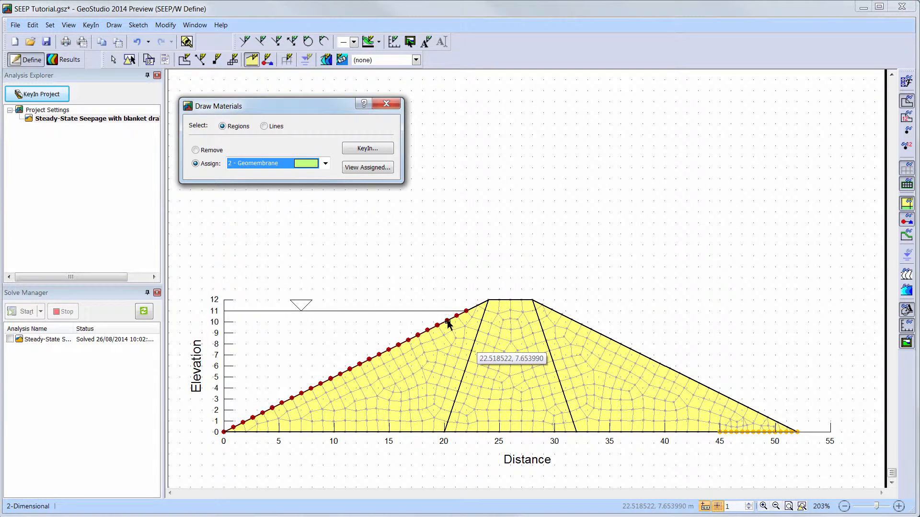
left_click(279, 128)
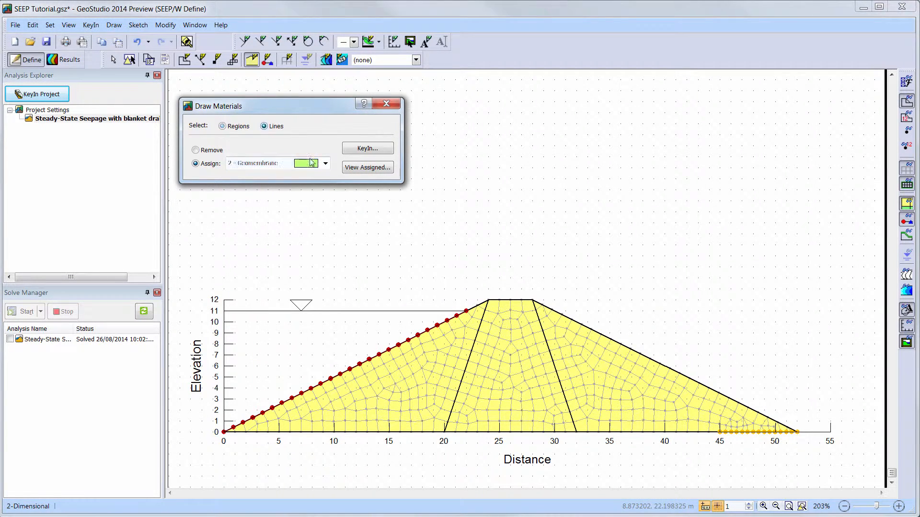
left_click(474, 352)
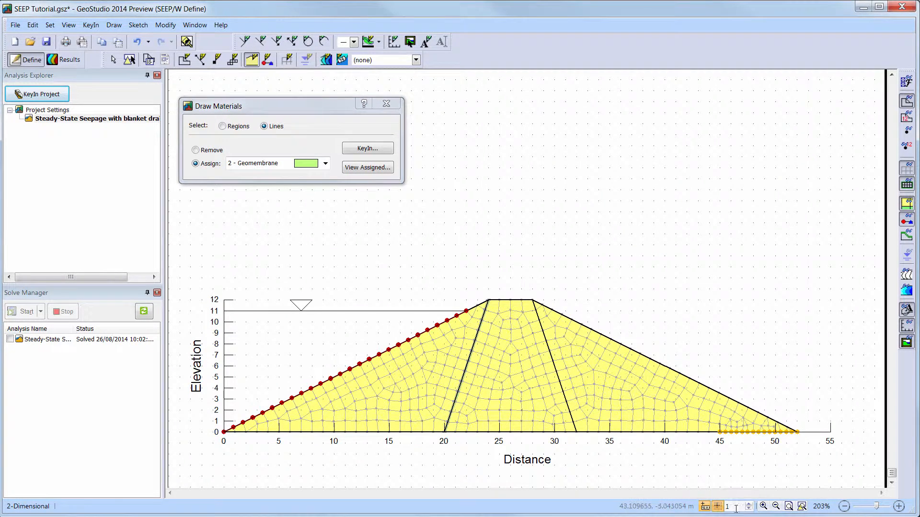
- Examine the mesh properties of the geomembrane line, including its interface elements and their thickness
left_click(288, 60)
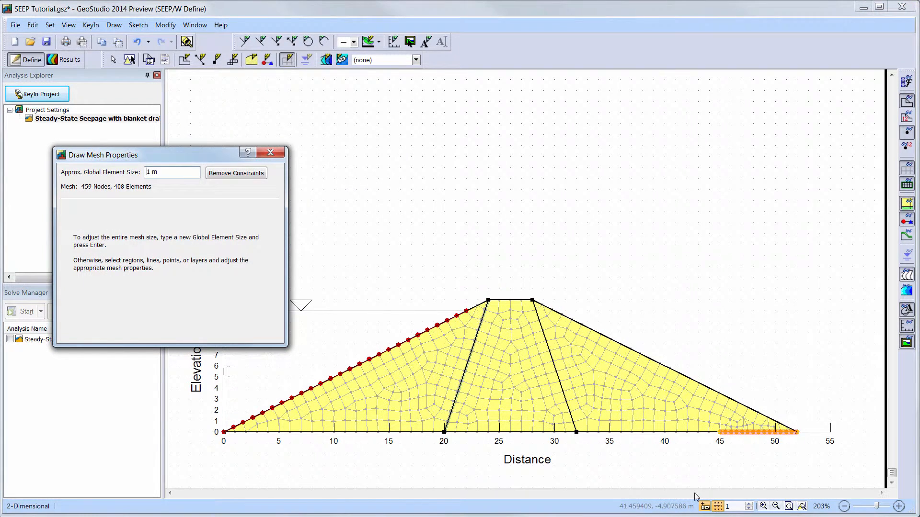
left_click(763, 506)
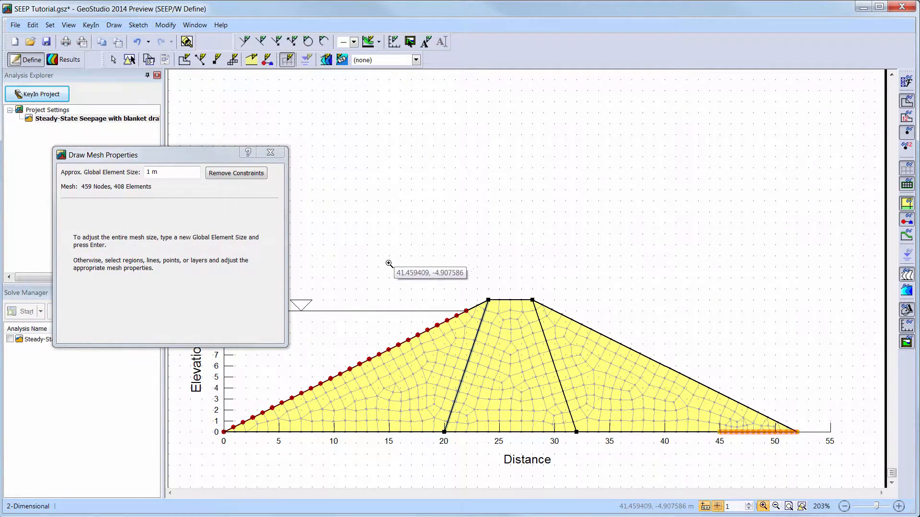
left_click_drag(383, 267, 532, 456)
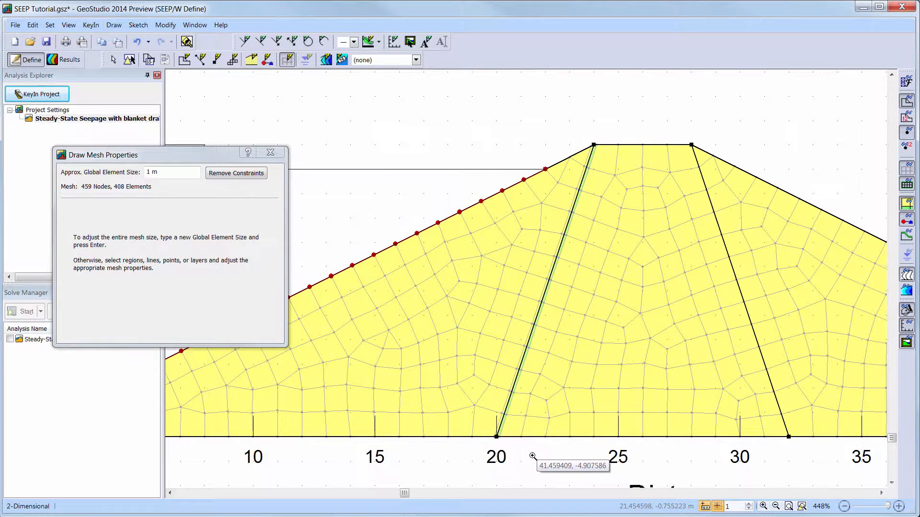
left_click(524, 357)
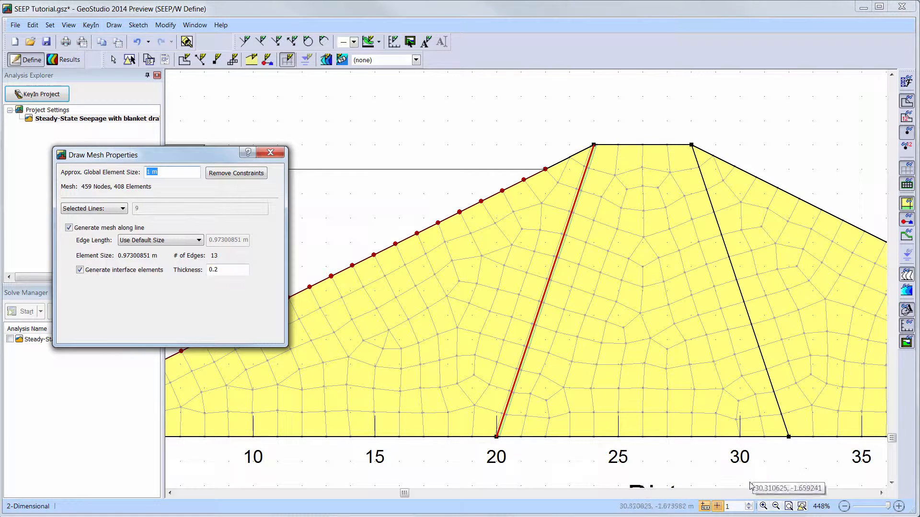
- Set the thickness of the interface elements along the geomembrane line to 0.1
left_click(763, 506)
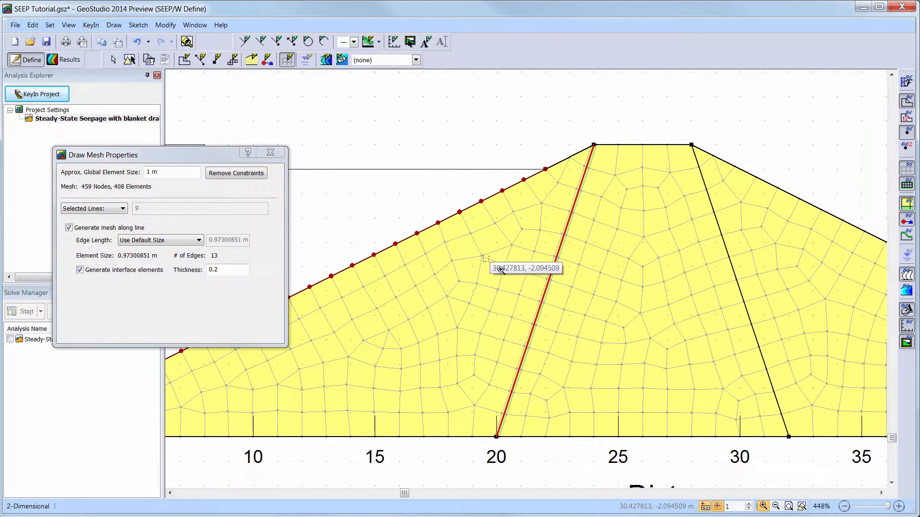
left_click_drag(498, 255, 608, 356)
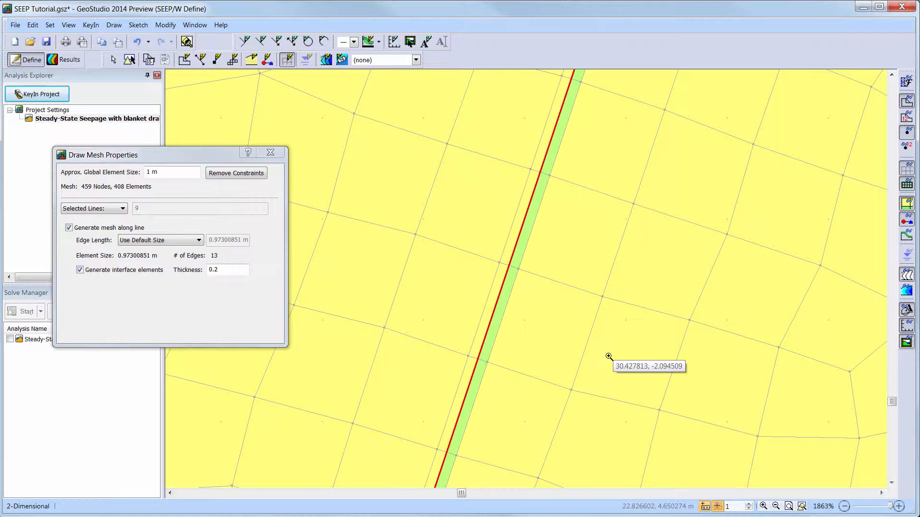
double_click(239, 270)
type("0.")
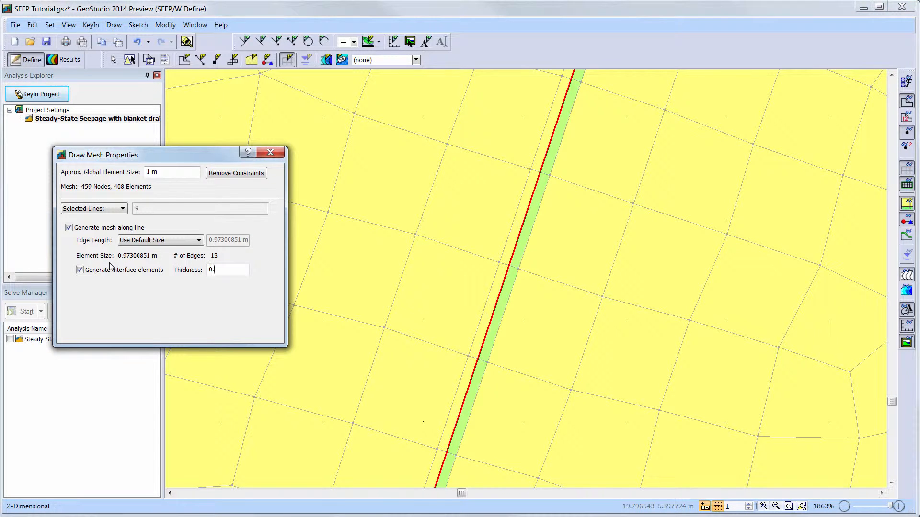
type("1")
key("Return")
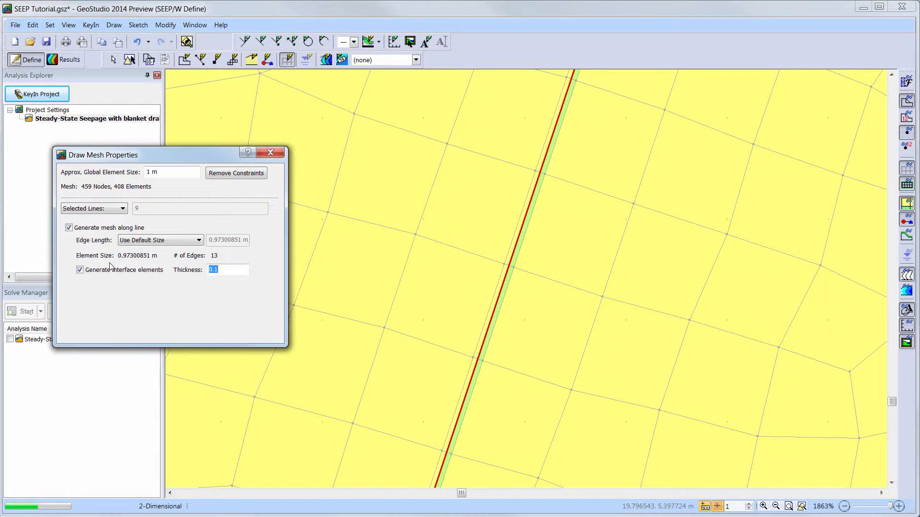
- Try to turn off interface element generation along the geomembrane line while its material is assigned
left_click(80, 269)
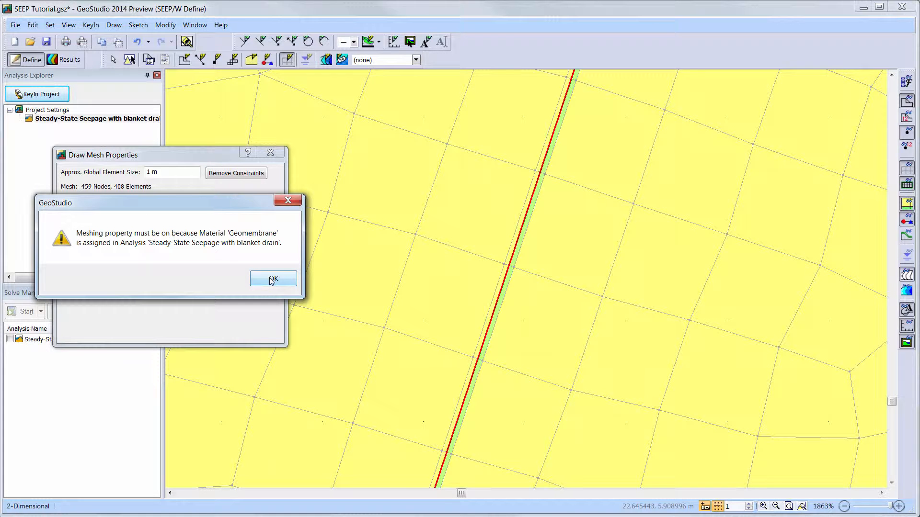
left_click(272, 280)
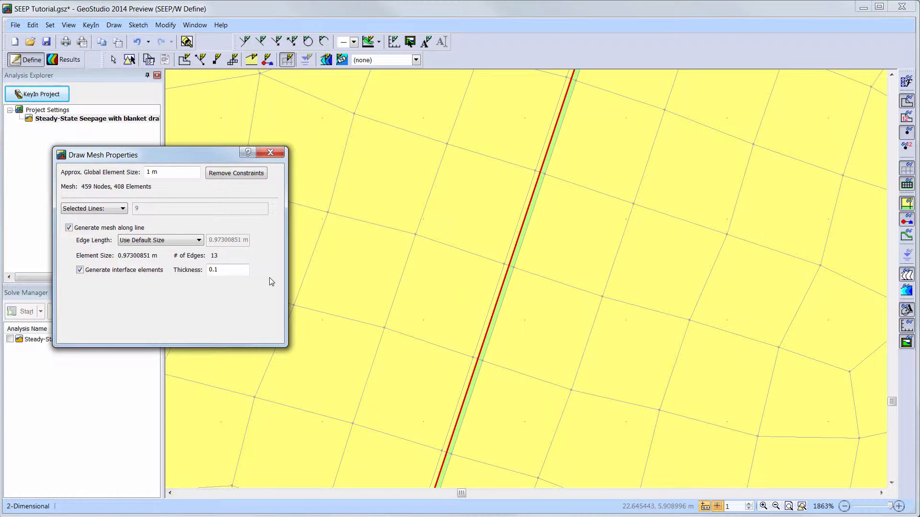
- Remove the Geomembrane material from the inclined interior line
left_click(251, 60)
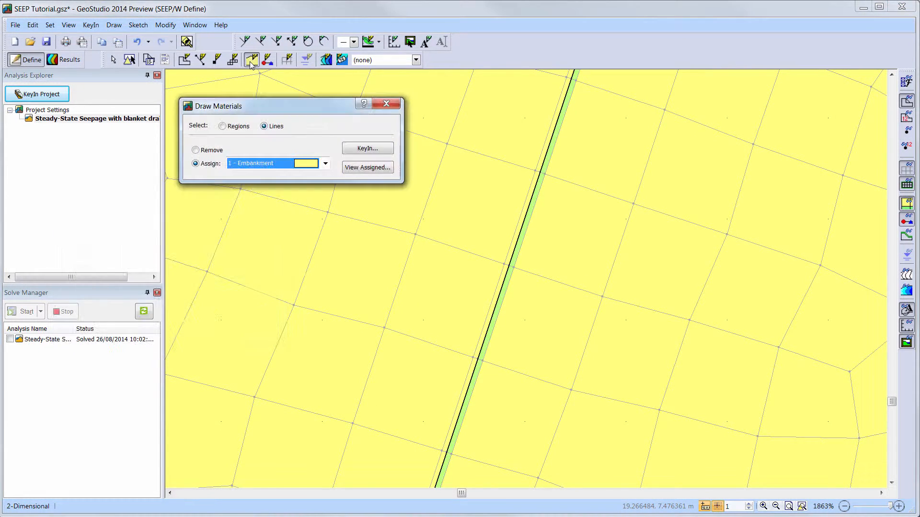
left_click(195, 151)
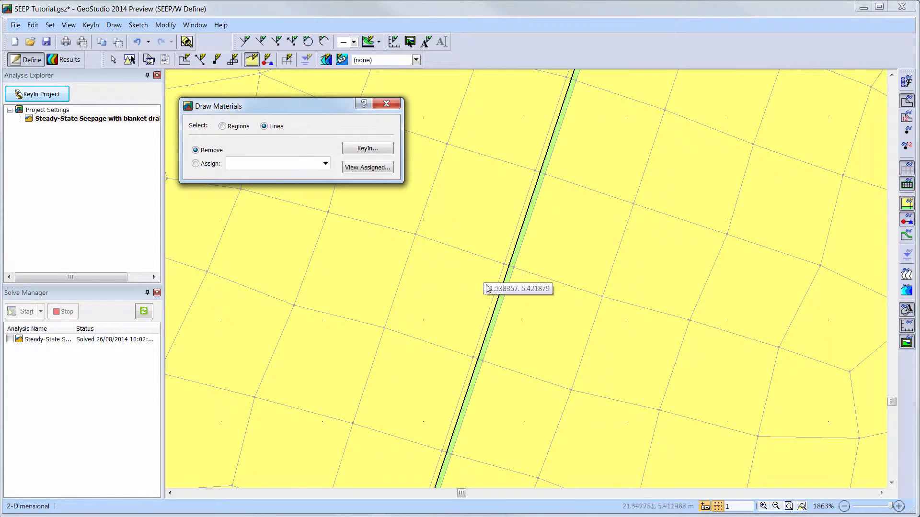
left_click(502, 295)
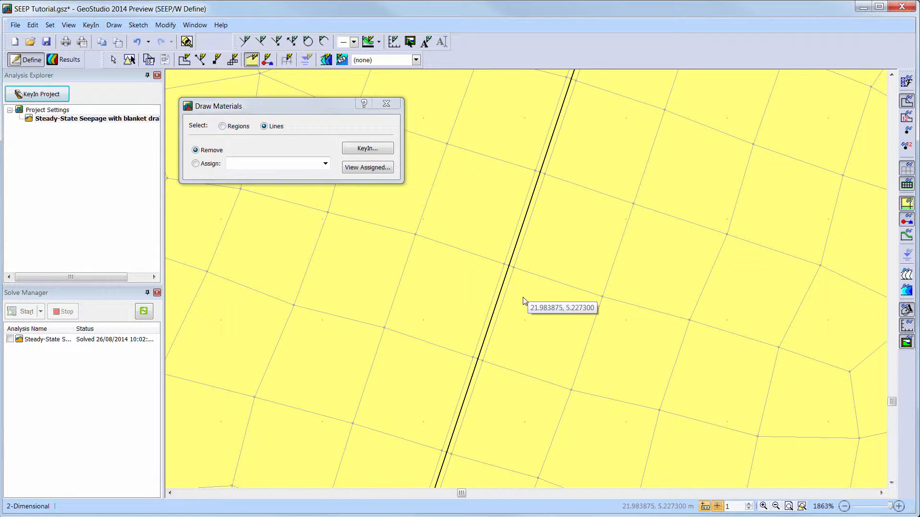
left_click(386, 104)
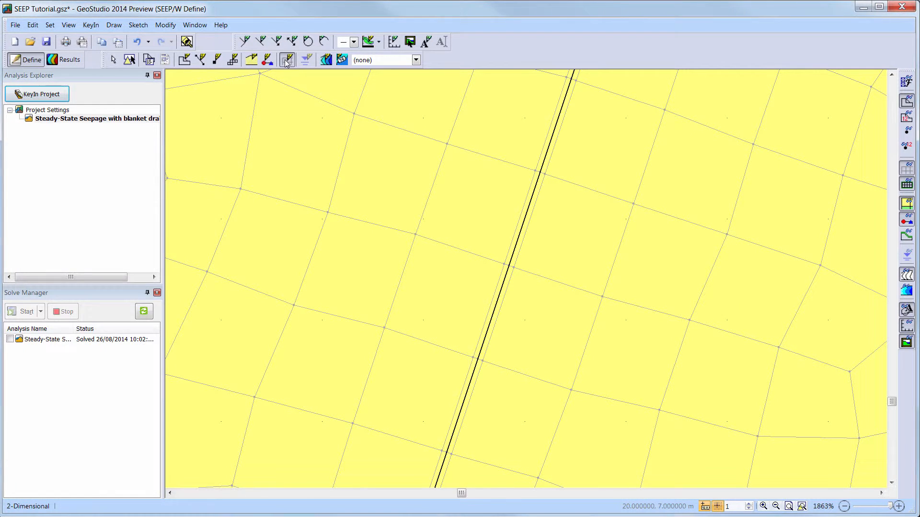
- Turn off interface element generation in the mesh properties of the inclined interior line
left_click(287, 60)
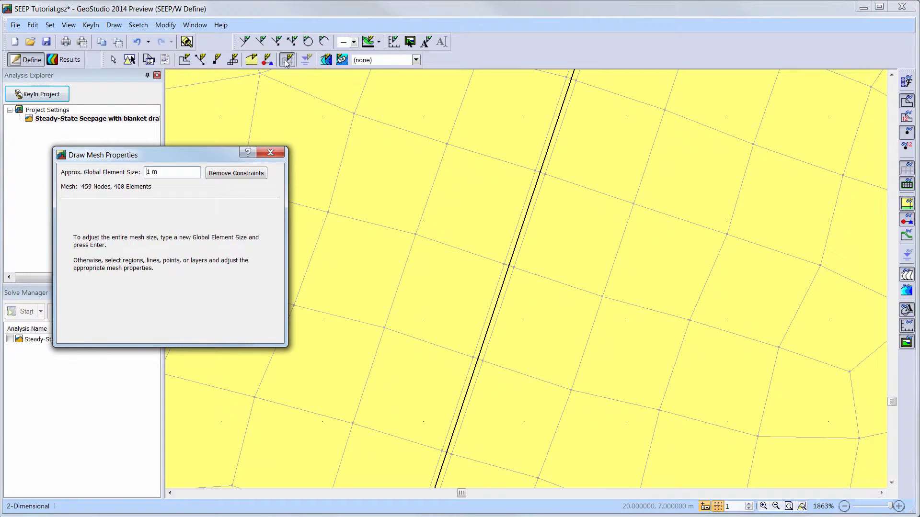
left_click(506, 279)
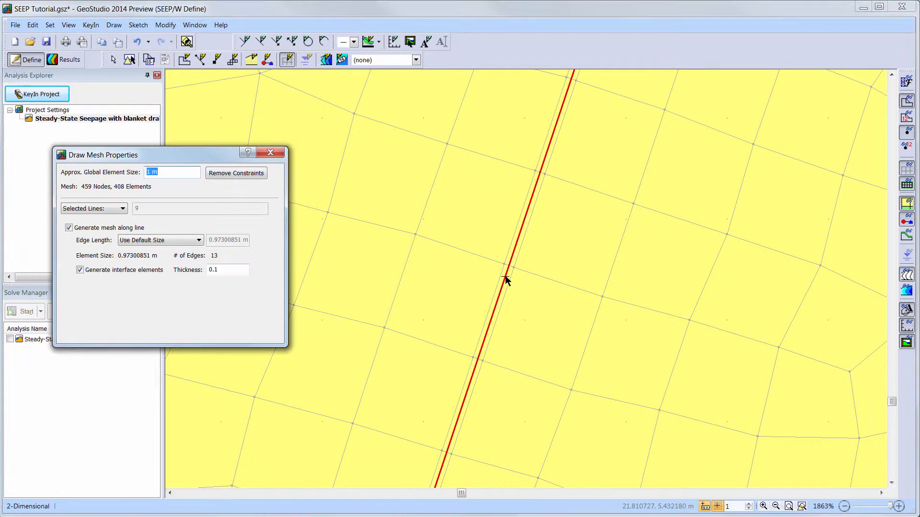
left_click(80, 271)
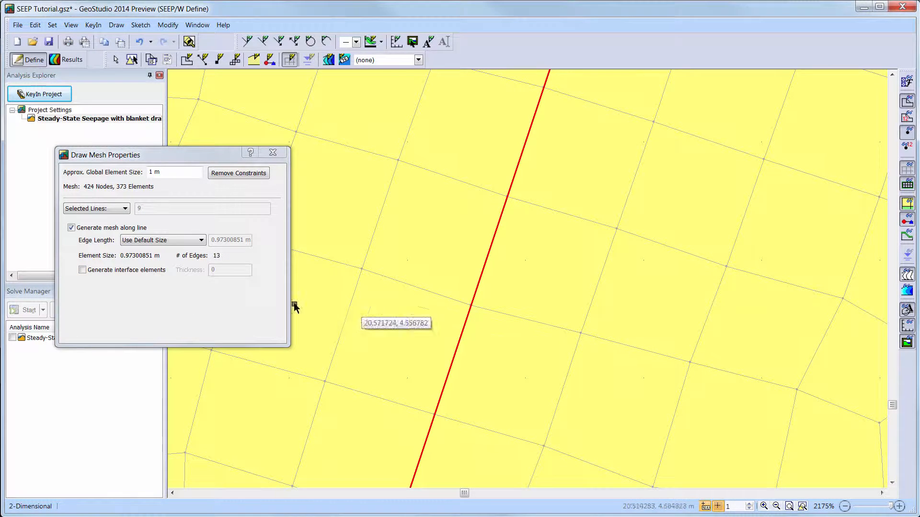
- Generate interface elements along the inclined interior line again, with a thickness of 0.1
left_click(83, 270)
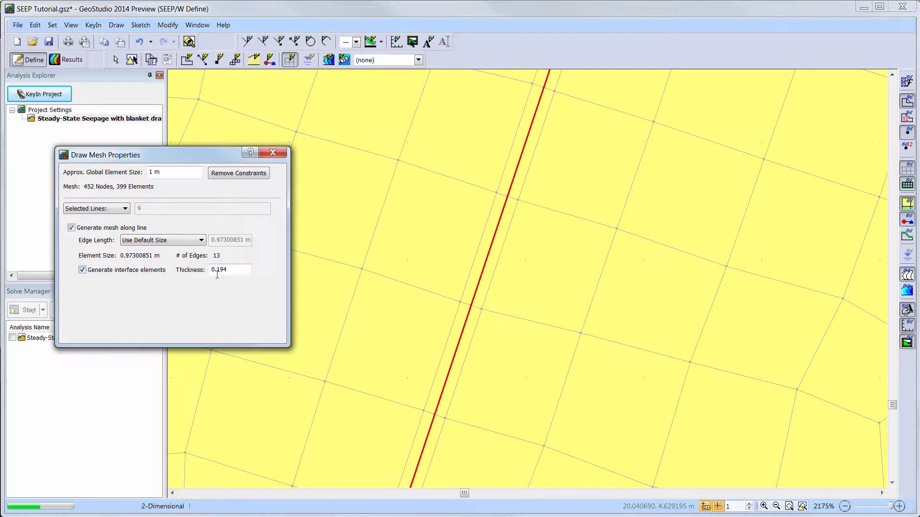
left_click_drag(244, 271, 174, 271)
type("0.1")
key("Return")
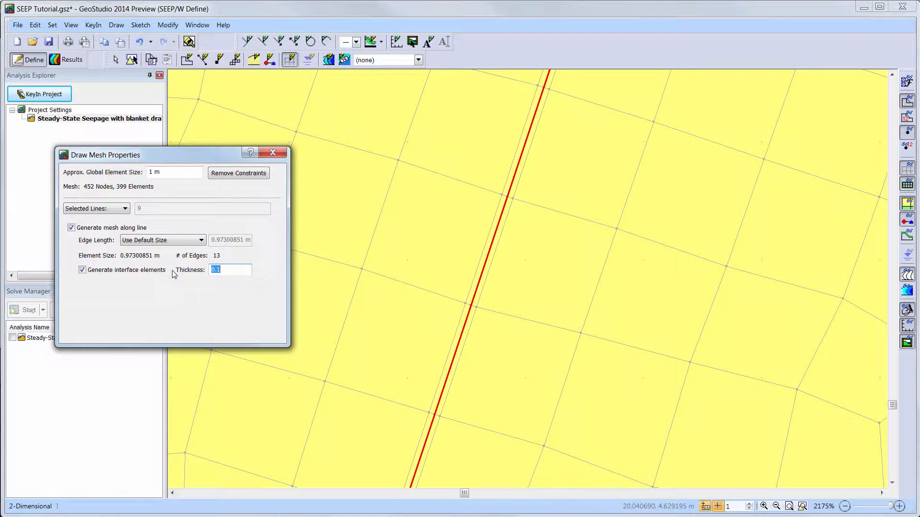
left_click(181, 271)
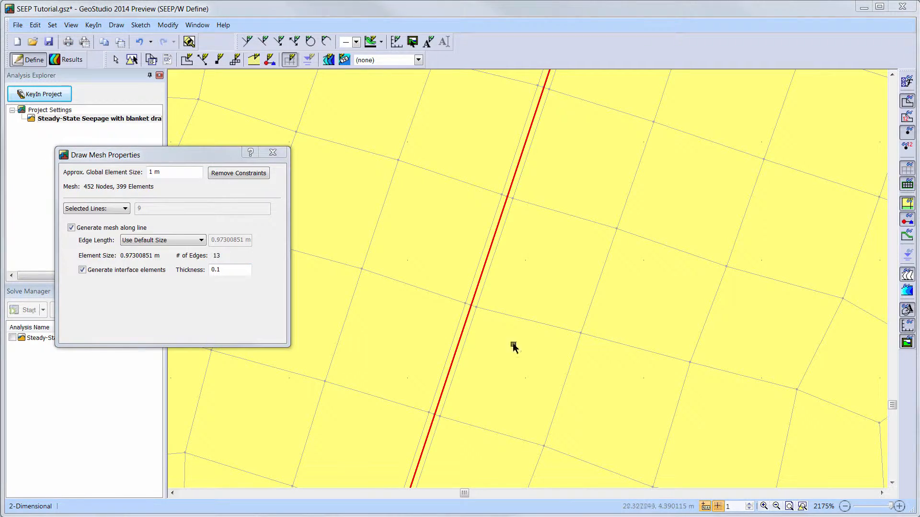
- Open the element settings in the mesh properties of the embankment region around the interior line
left_click(711, 354)
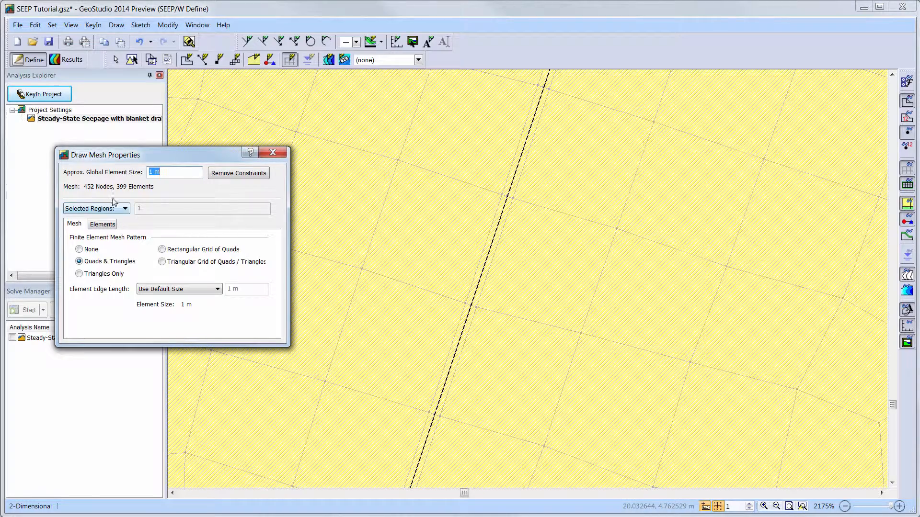
left_click(98, 229)
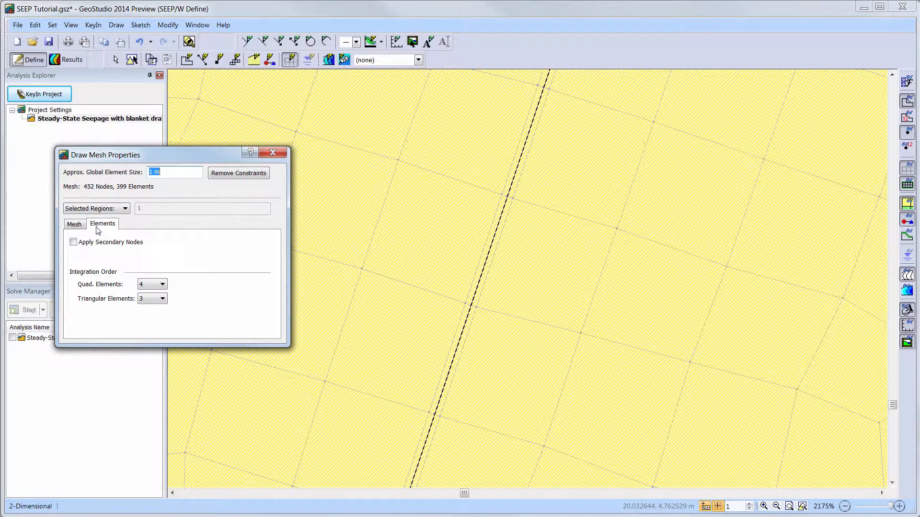